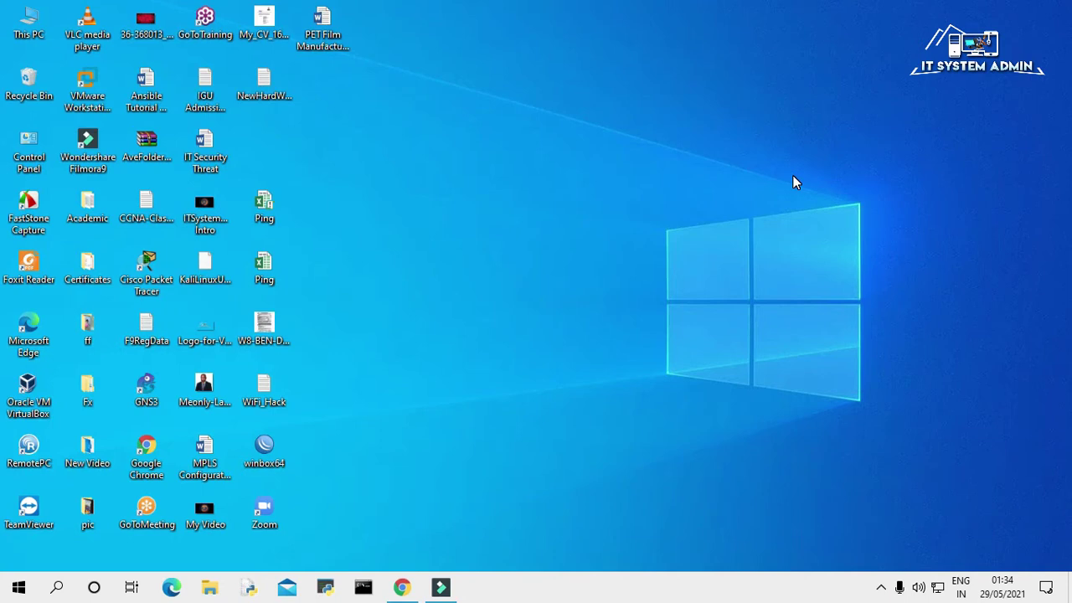
Find Skype by searching 'sk' in Windows search and launch it to a contact's chat
{"action": "left_click", "coordinate": [58, 589]}
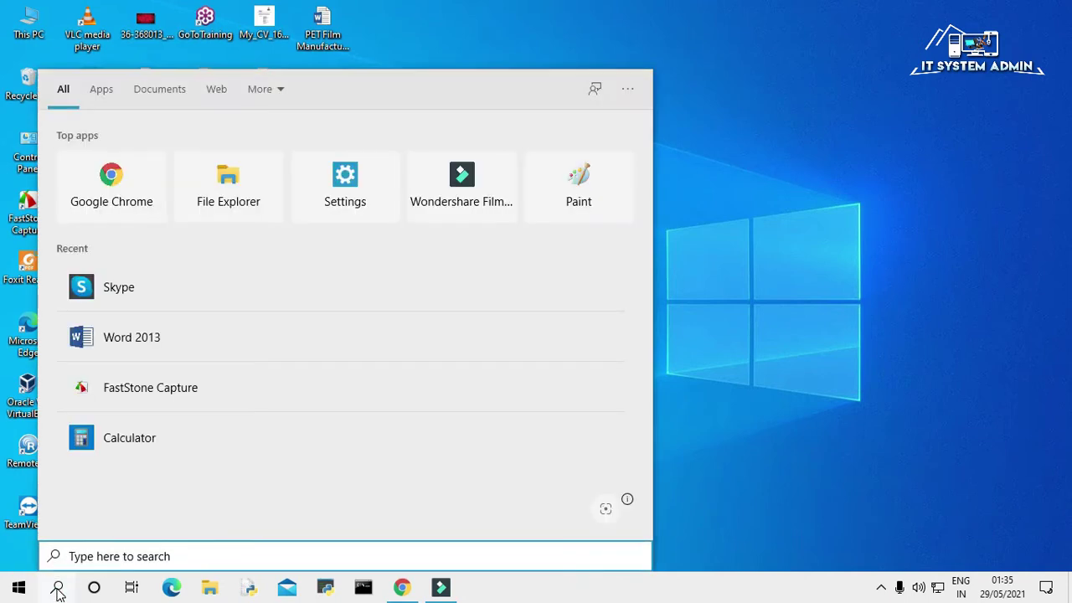
{"action": "type", "text": "sk"}
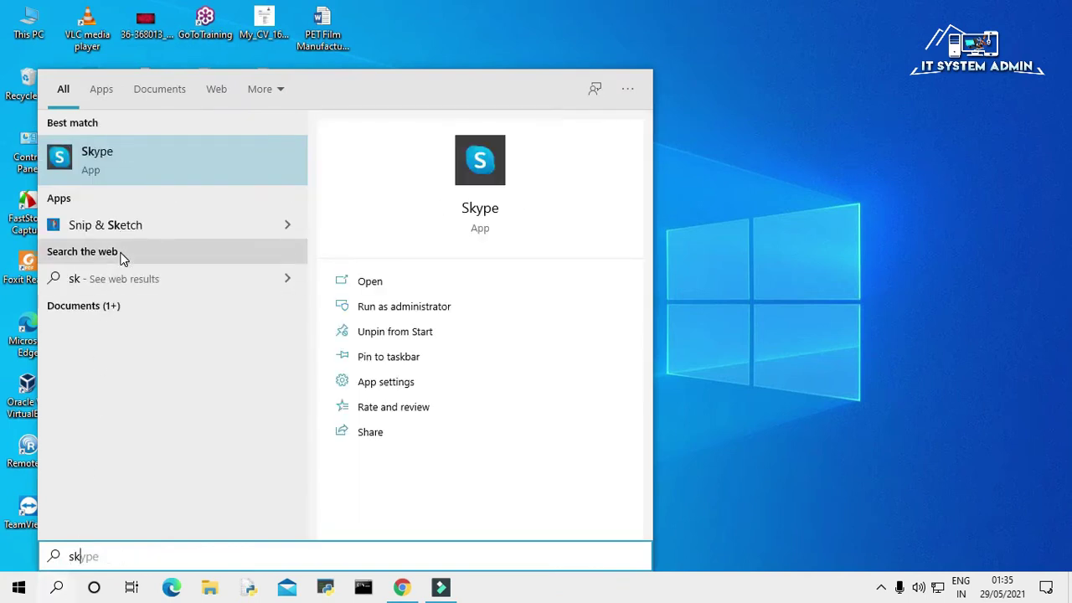
{"action": "left_click", "coordinate": [199, 157]}
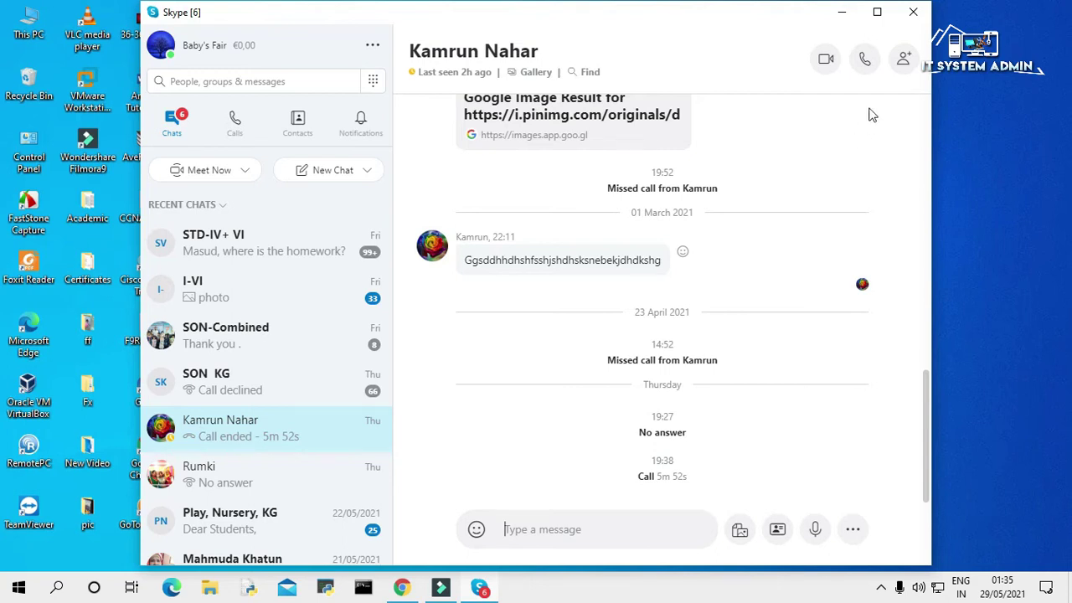
Place an audio call to the contact, dismiss the screen-sharing tip, and mute the microphone
{"action": "left_click", "coordinate": [868, 60]}
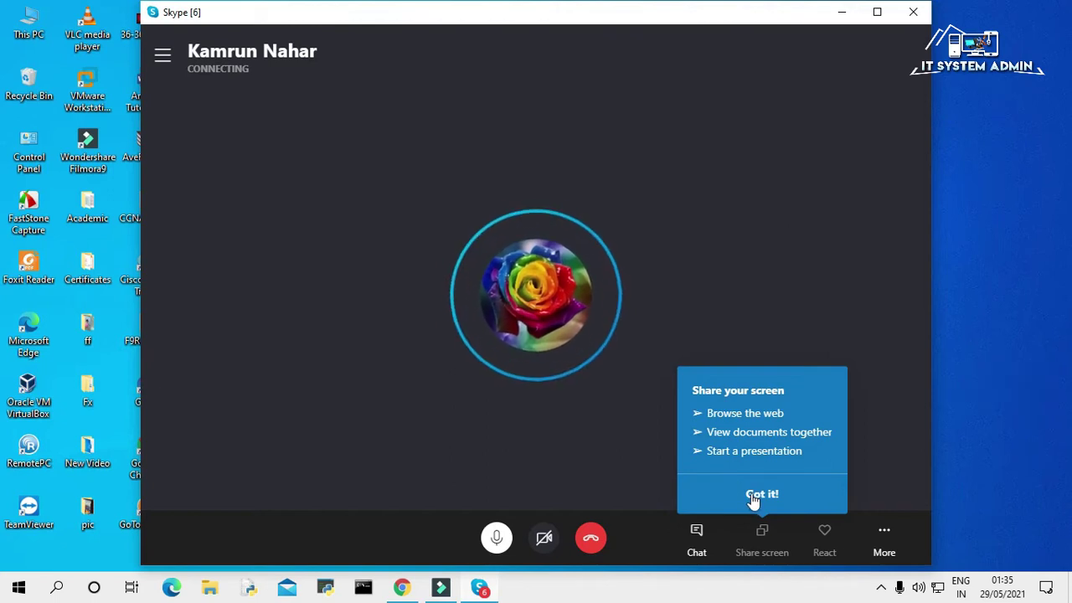
{"action": "left_click", "coordinate": [751, 496]}
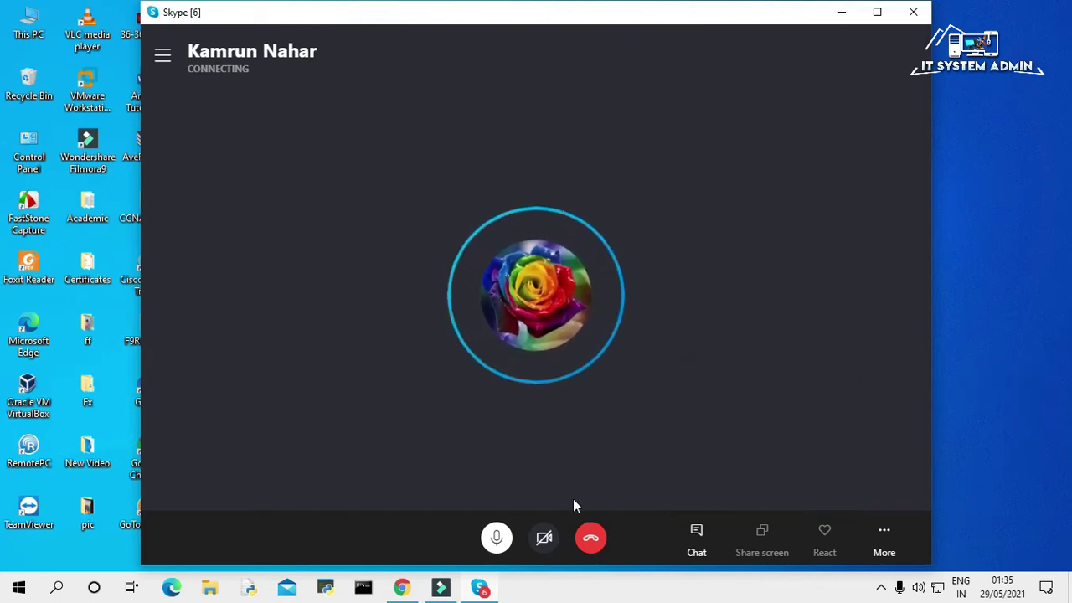
{"action": "left_click", "coordinate": [493, 540]}
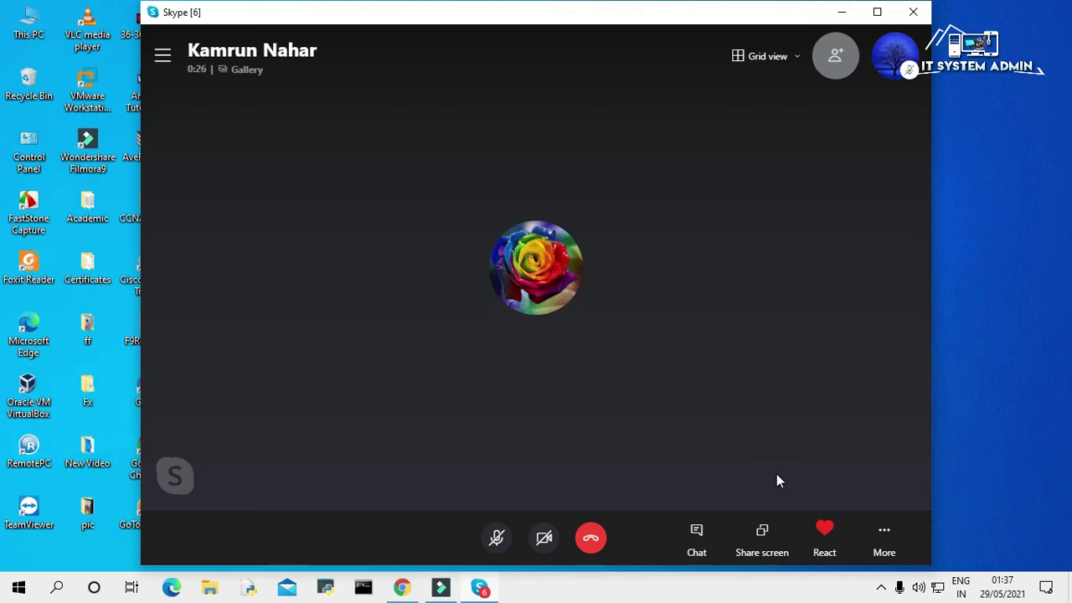
Choose the Desktop monitor for screen sharing with Share computer sound switched on
{"action": "left_click", "coordinate": [763, 537]}
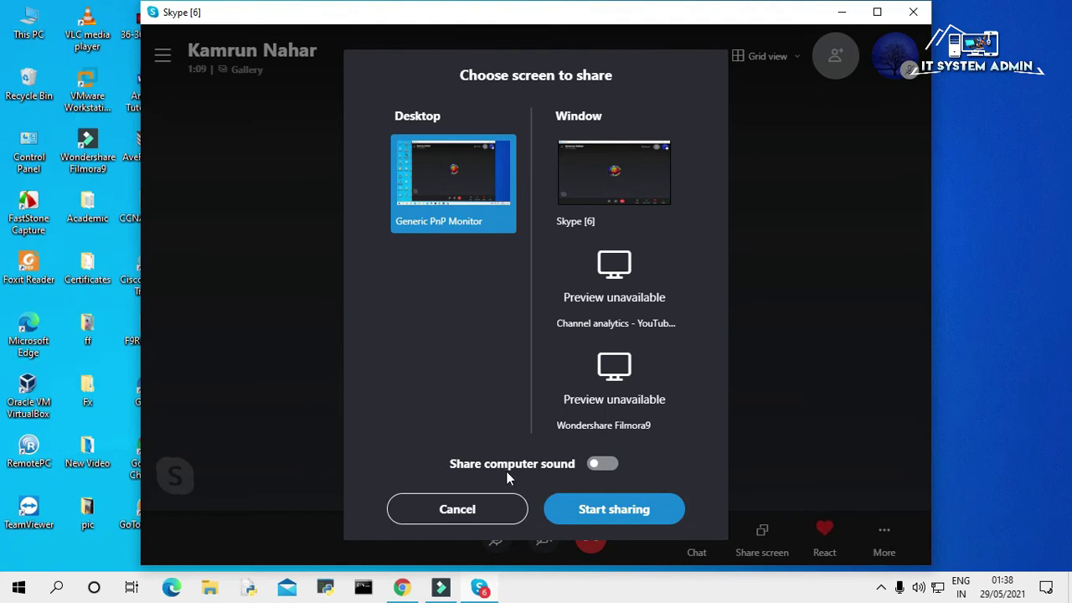
{"action": "left_click", "coordinate": [611, 470]}
Start sharing the desktop, then open the Ping workbook in Excel and close it again
{"action": "left_click", "coordinate": [637, 511]}
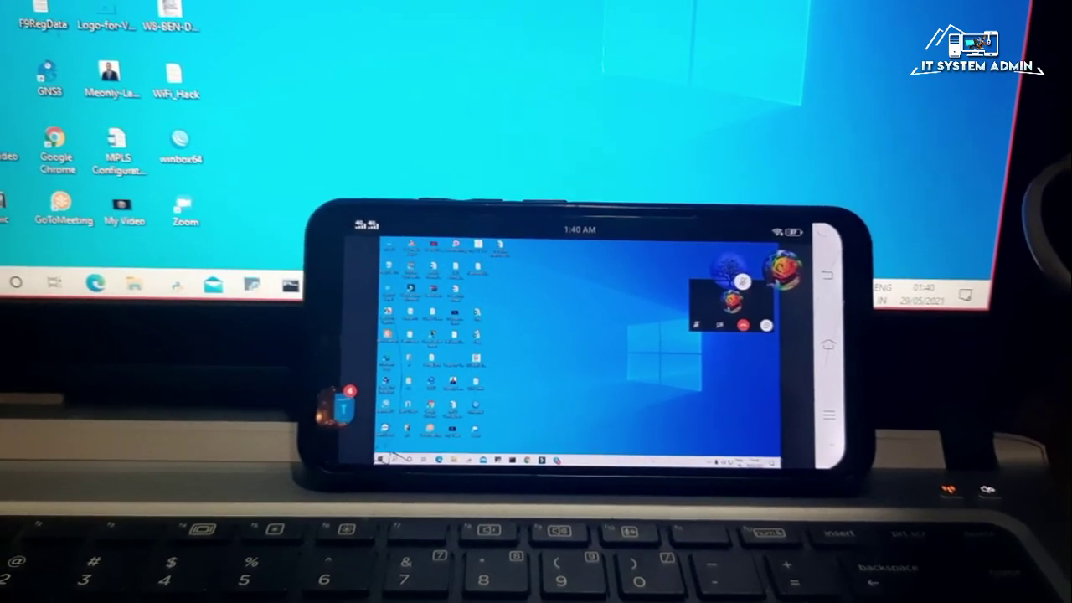
{"action": "key", "text": "shift+F10"}
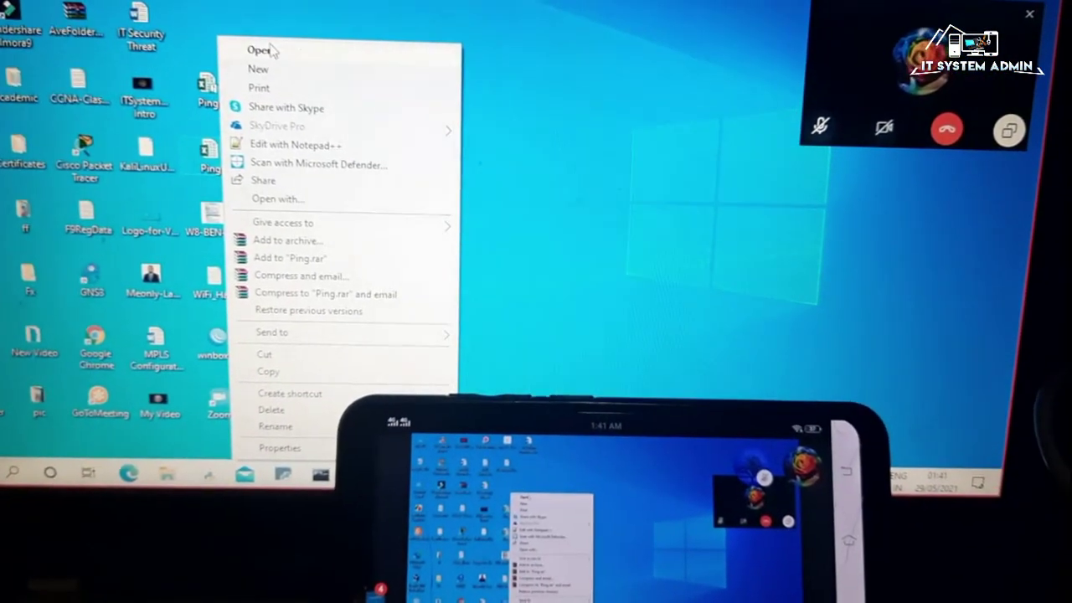
{"action": "left_click", "coordinate": [262, 50]}
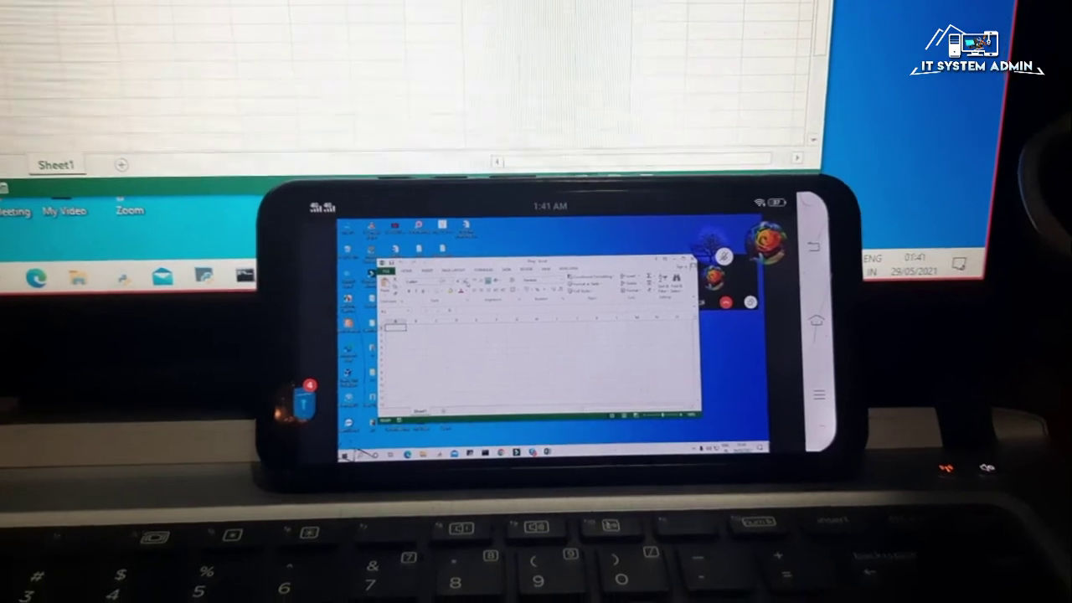
{"action": "key", "text": "alt+F4"}
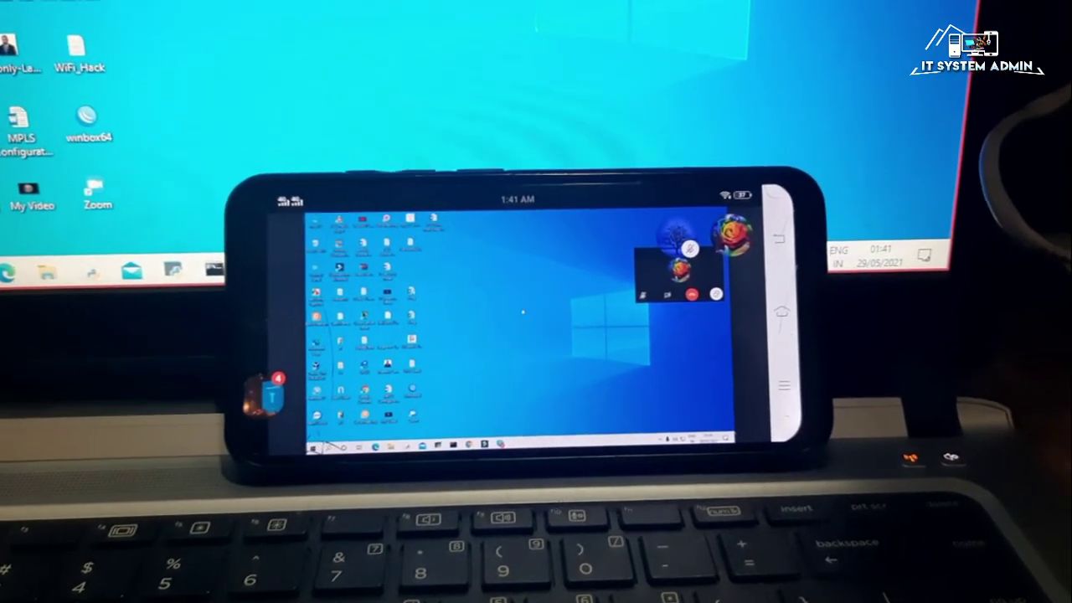